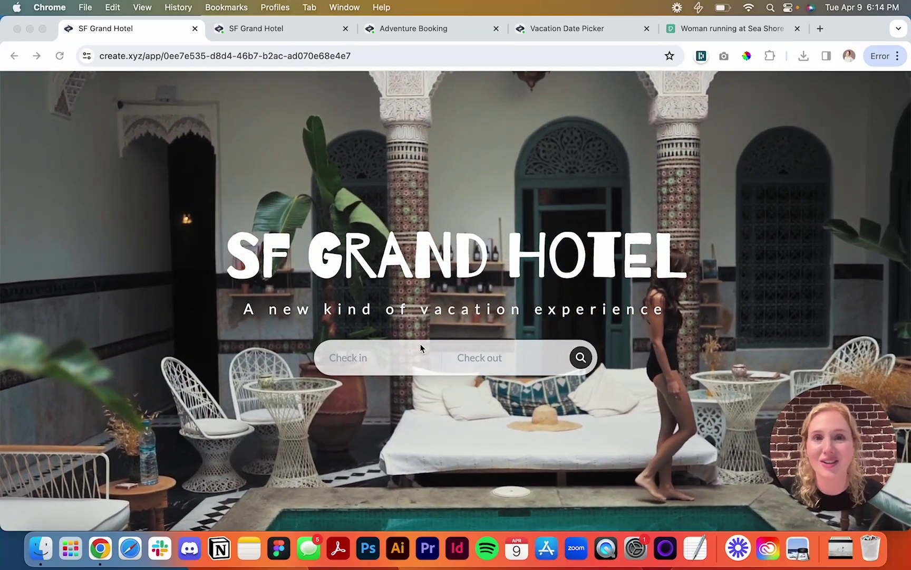
Step: Open the SF Grand Hotel project and review its title and subtitle font settings and spec
click(275, 29)
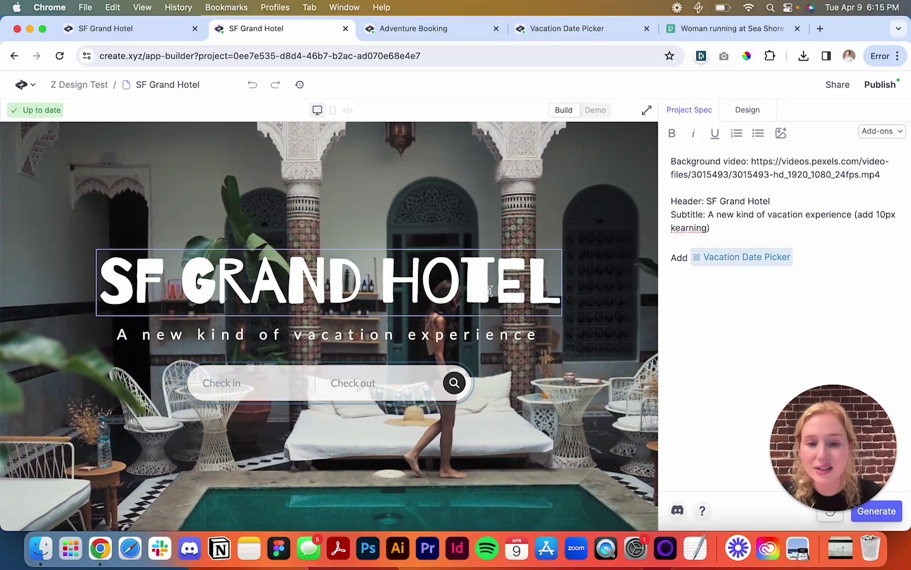
click(489, 290)
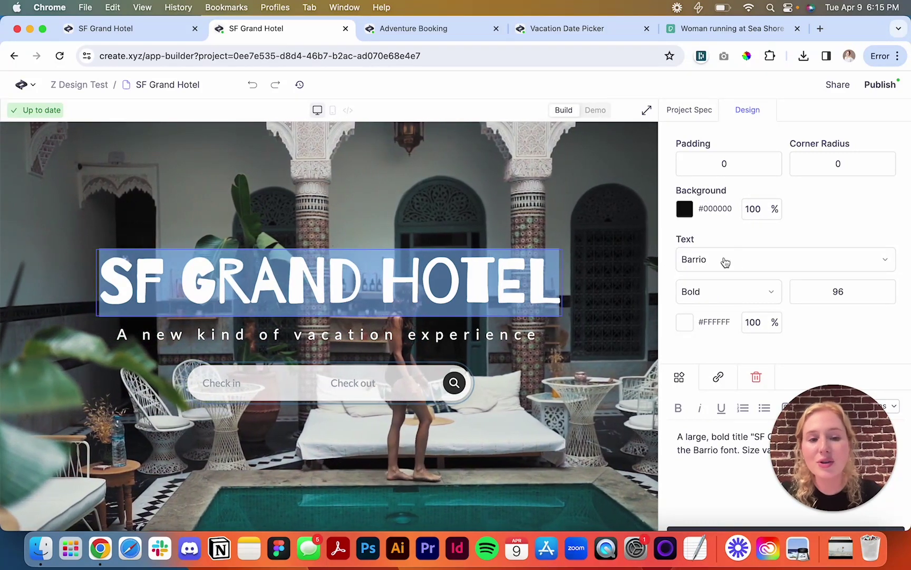
click(452, 340)
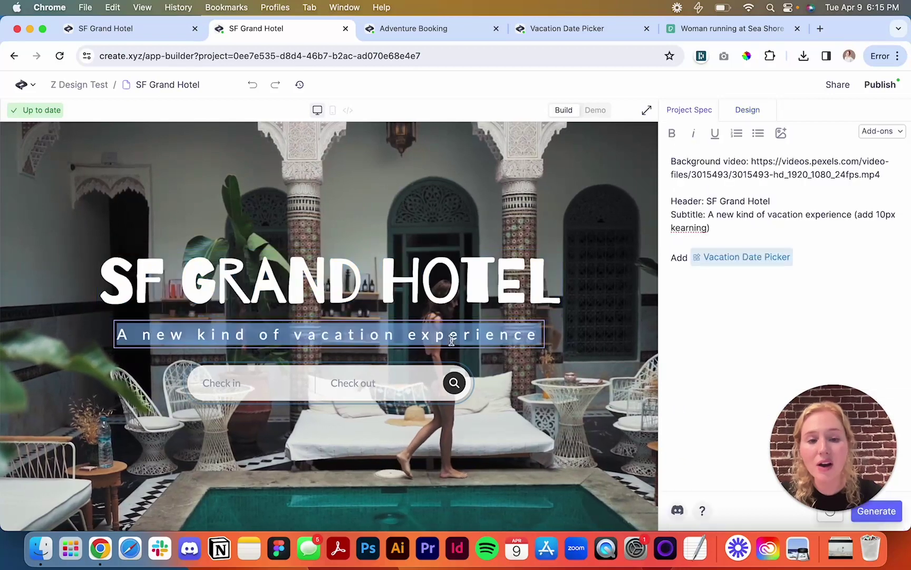
click(432, 340)
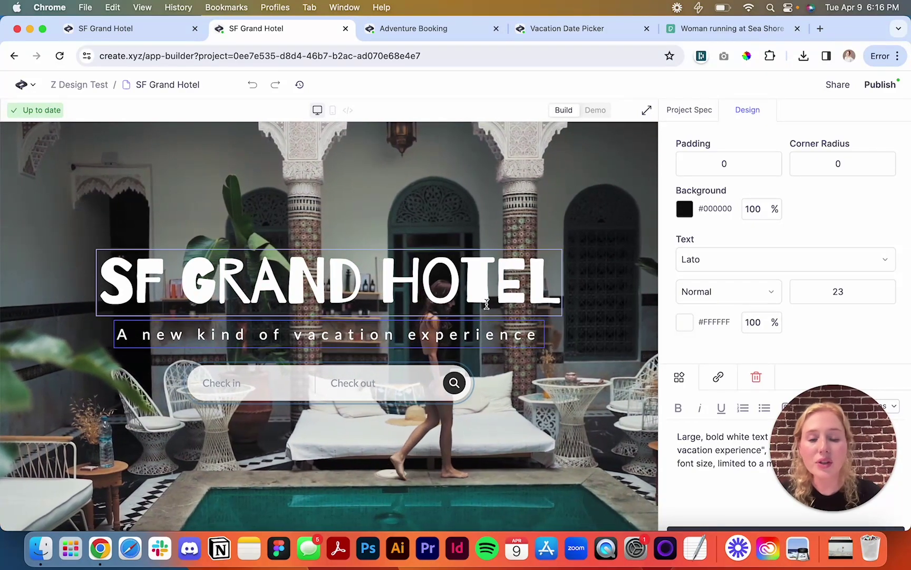
click(678, 109)
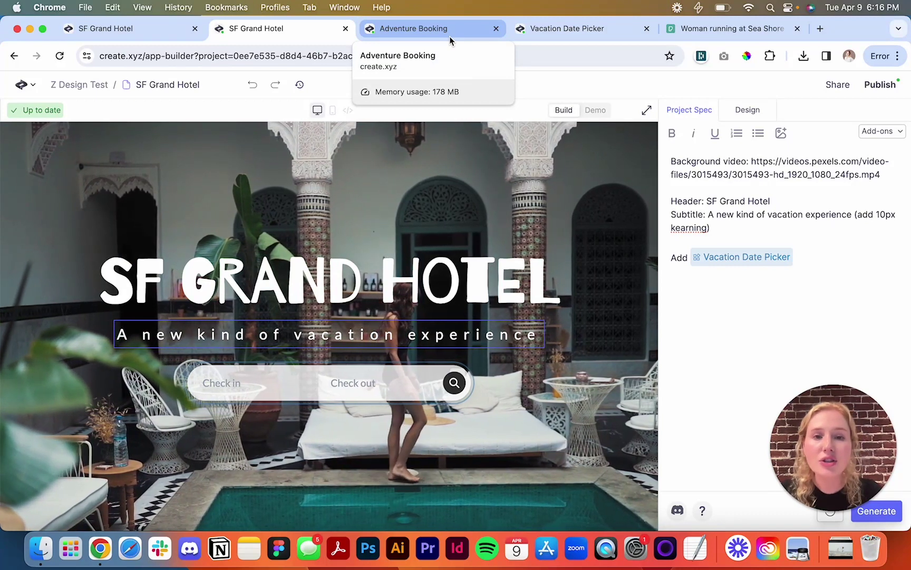
Step: Start a new blank page whose spec begins 'Background video:', then bring up the Pexels clip
click(23, 84)
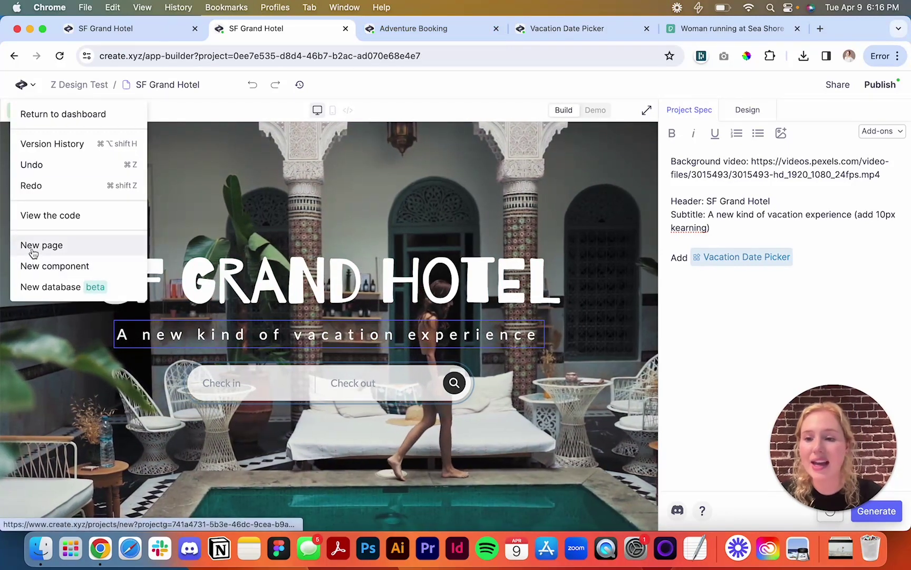
click(32, 247)
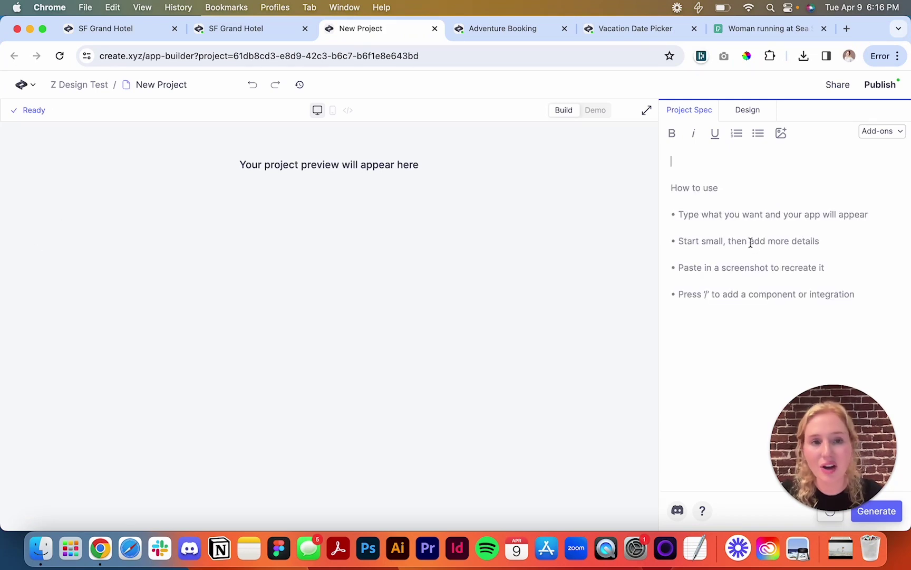
text(Background video:)
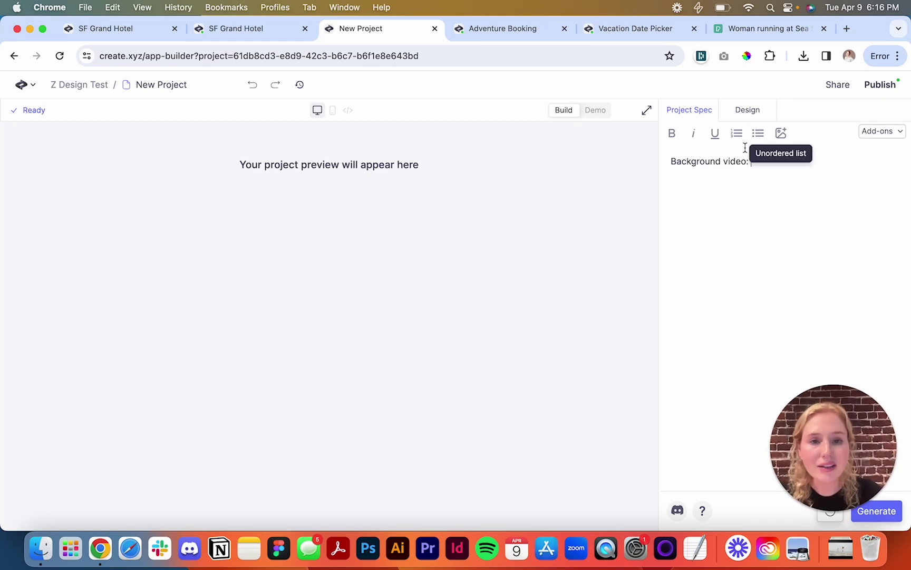
click(755, 40)
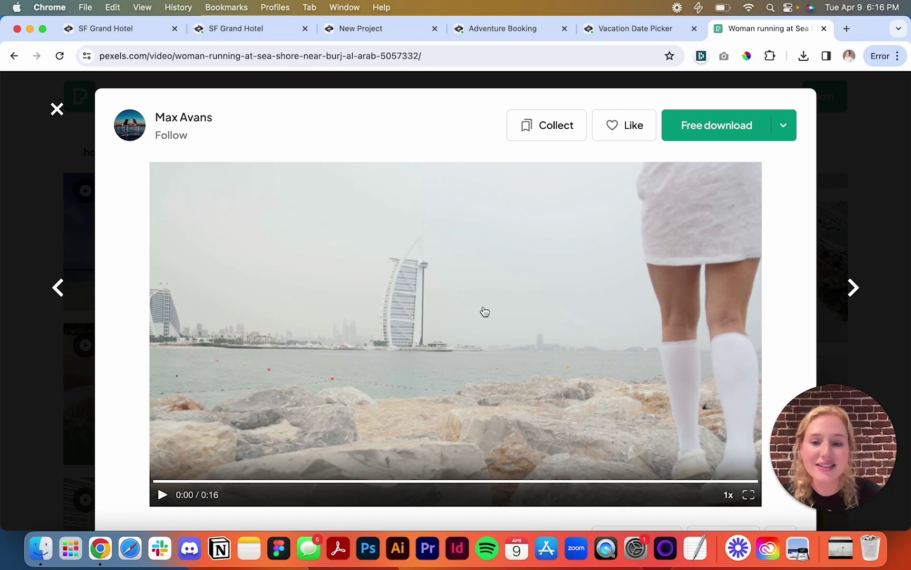
Step: Copy the seaside running video's MP4 address from Pexels and paste it after 'Background video:'
click(163, 496)
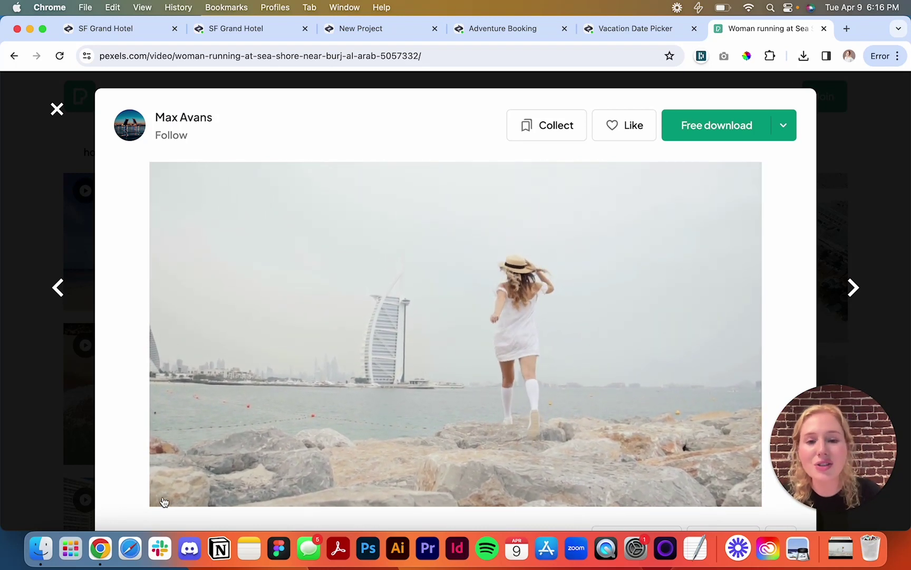
right_click(335, 365)
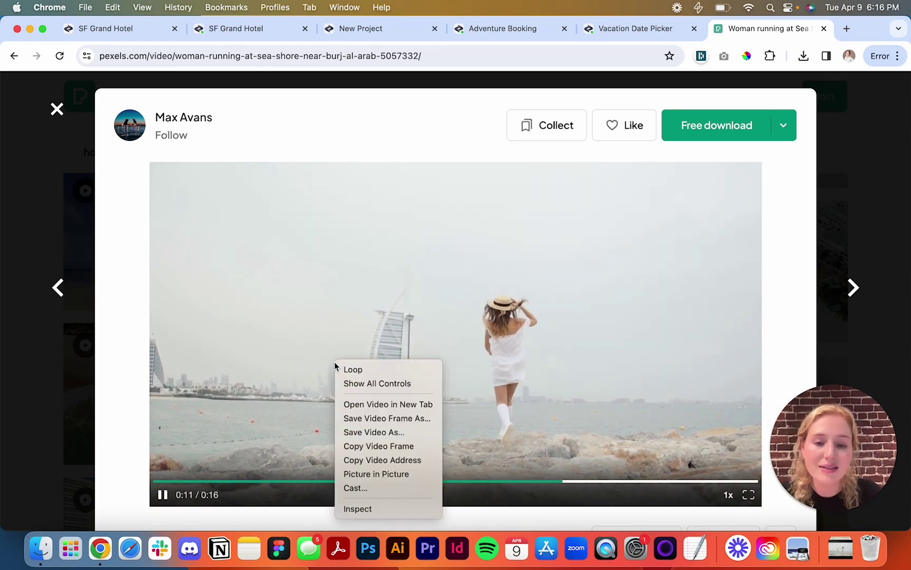
click(365, 460)
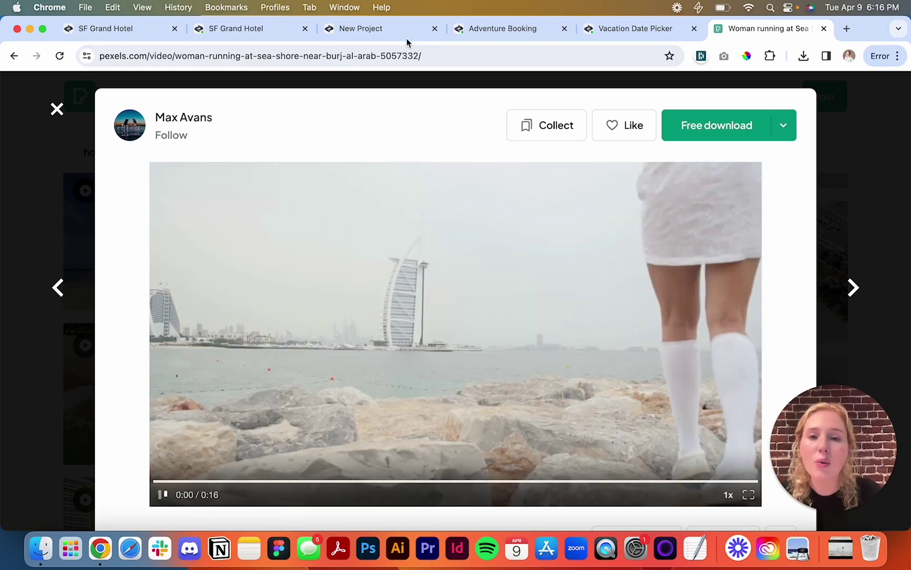
click(404, 36)
key(super+v)
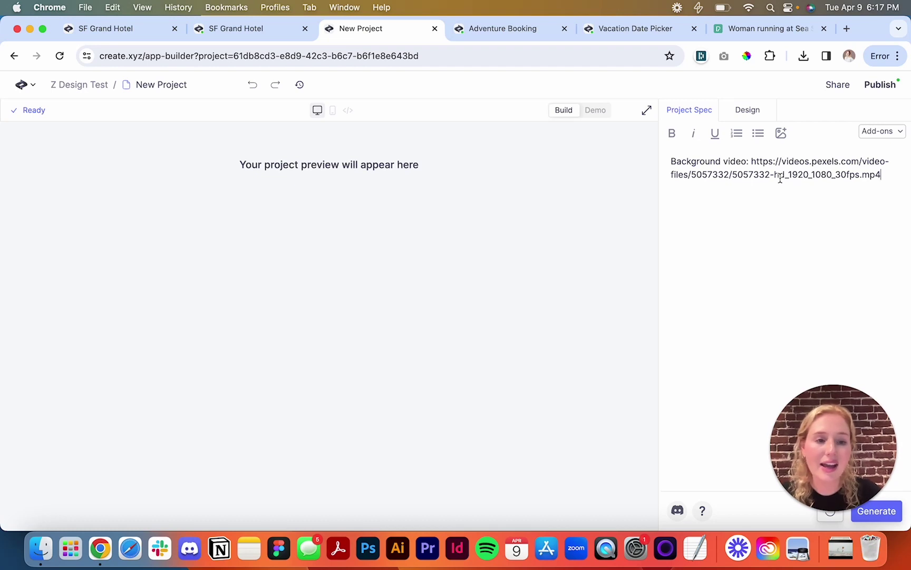
Step: Add the spec lines 'Title: Adventure Awaits' and 'Subtitle: Book your trip now'
key(Return)
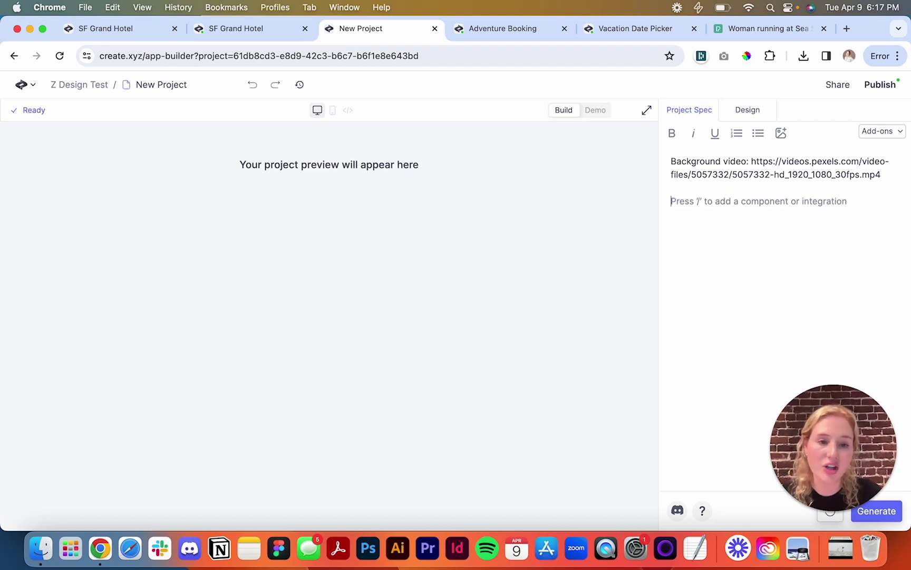
text(Title: Adventure)
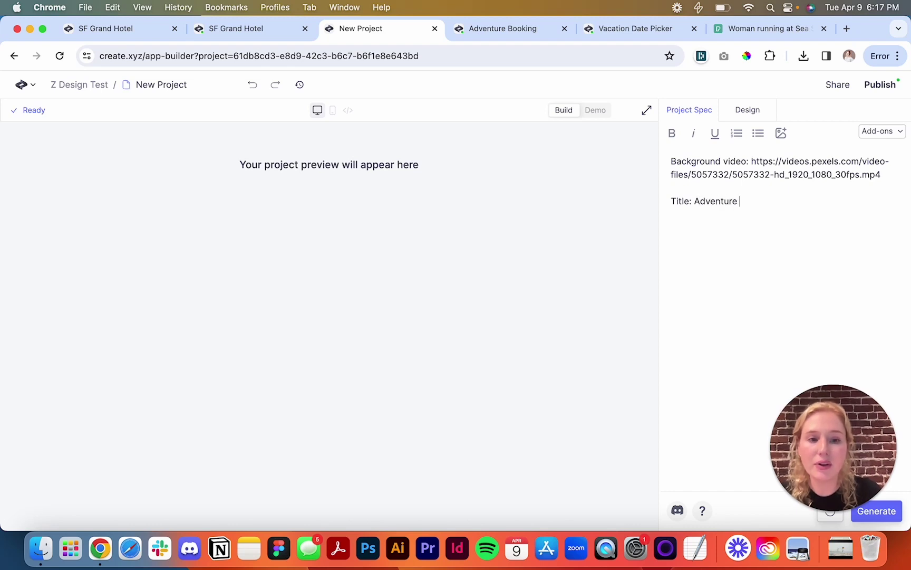
text( Awaits)
key(Return)
key(Return)
text(Subtitle: Book your t)
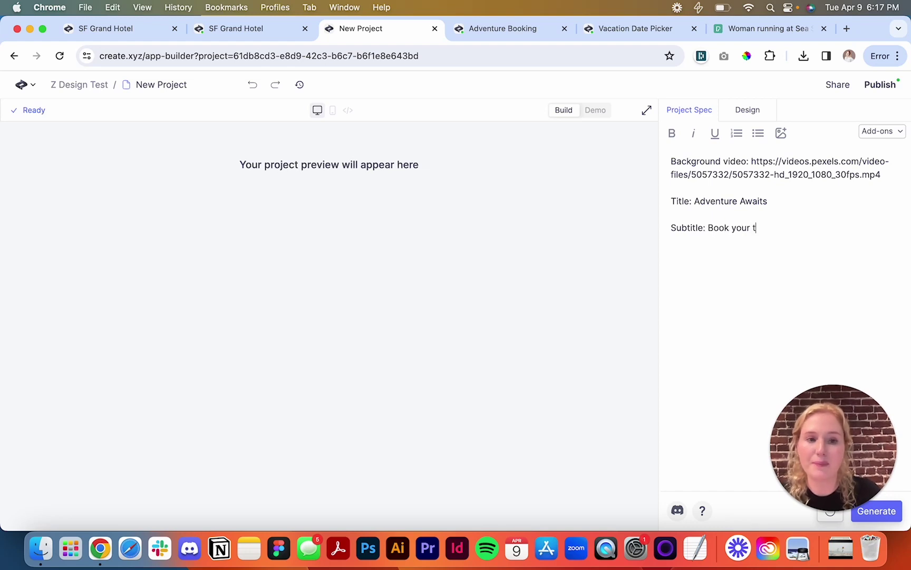
text(rip now)
key(Return)
key(Return)
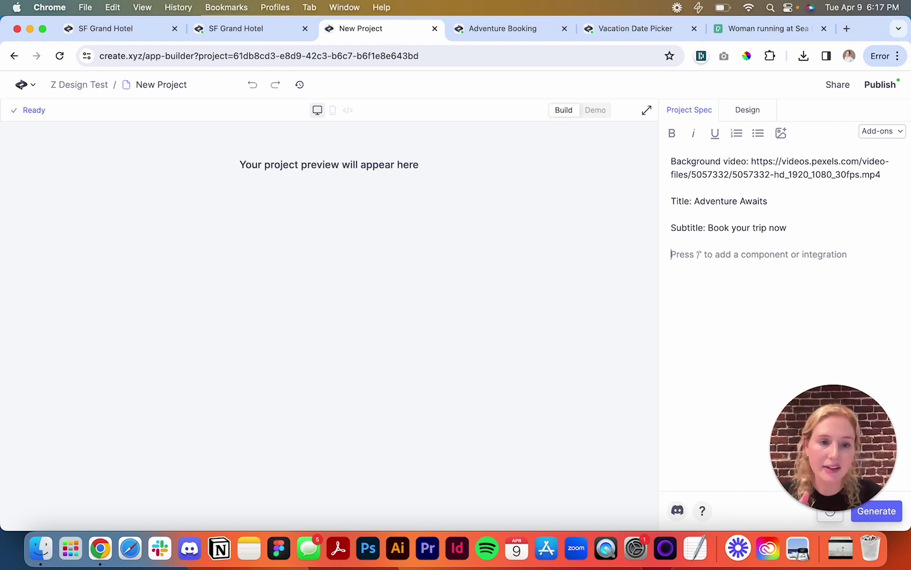
Step: Insert the Vacation Date Picker component into the spec using '/vac'
click(880, 133)
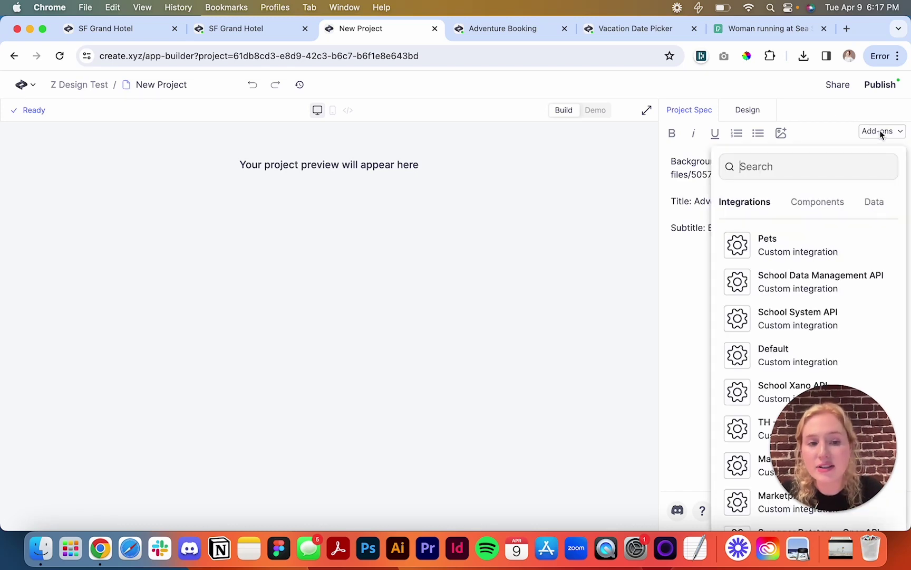
click(818, 202)
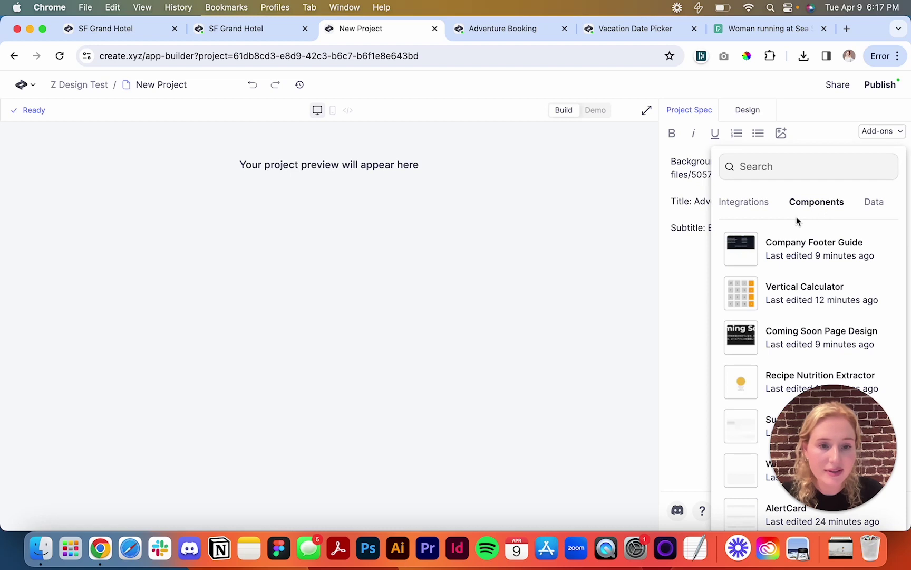
click(681, 256)
text(/)
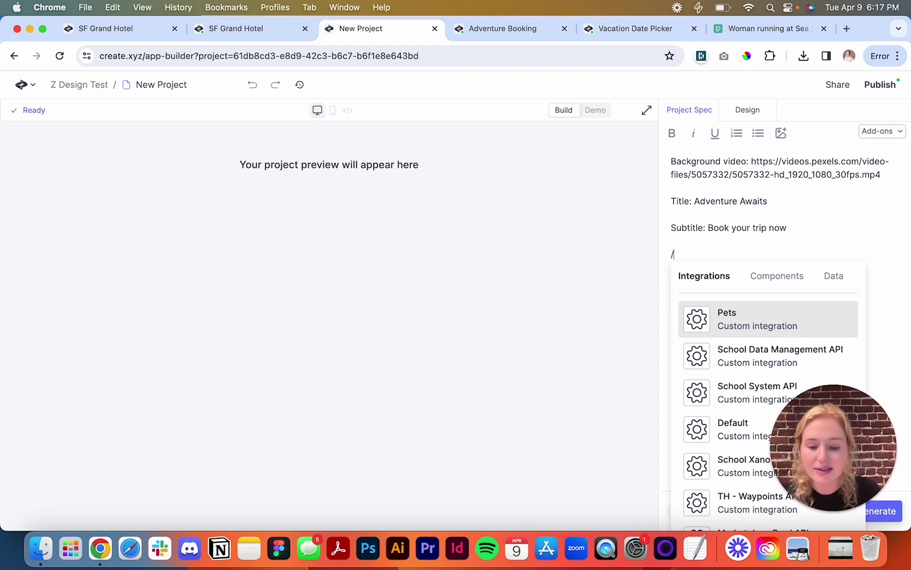
text(vac)
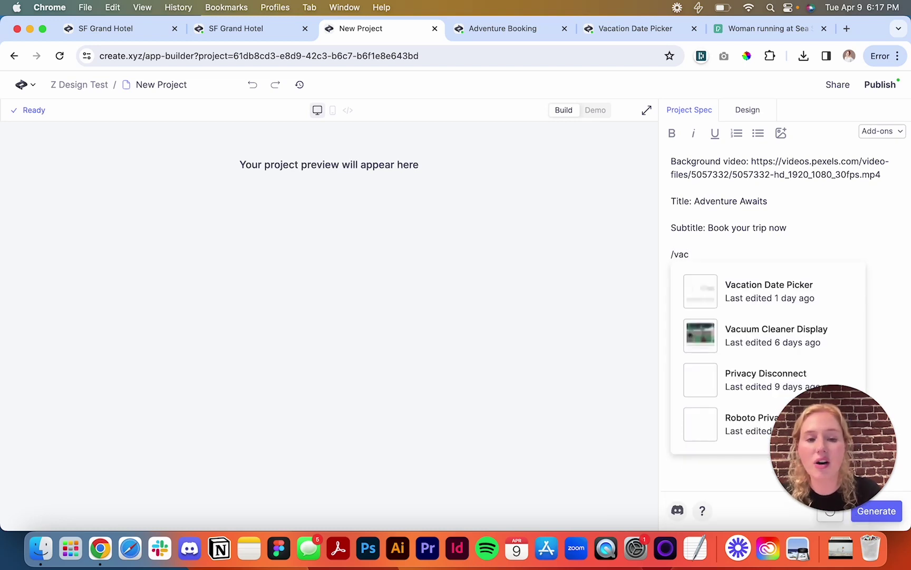
click(710, 281)
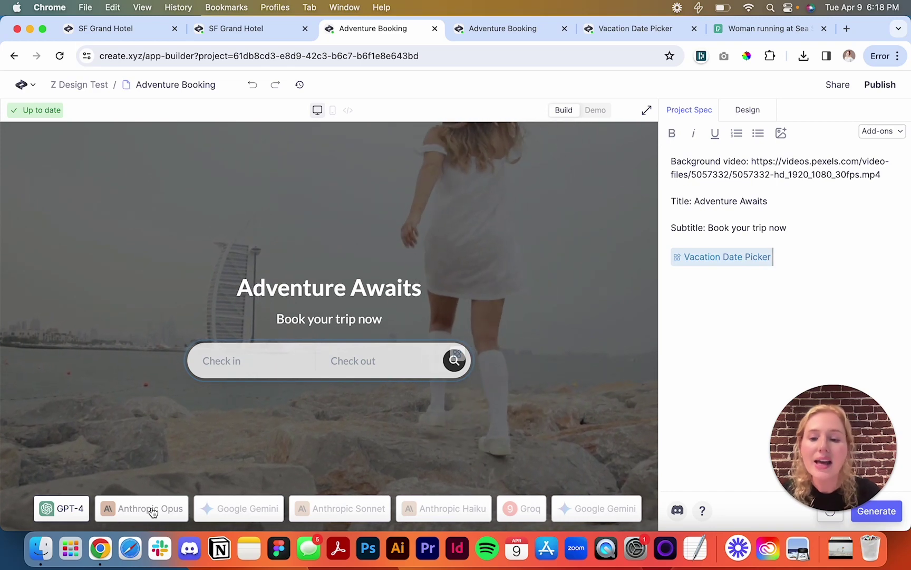
Step: Compare the Opus, Gemini, Sonnet, Haiku and Groq versions, settling on Anthropic Haiku
click(151, 509)
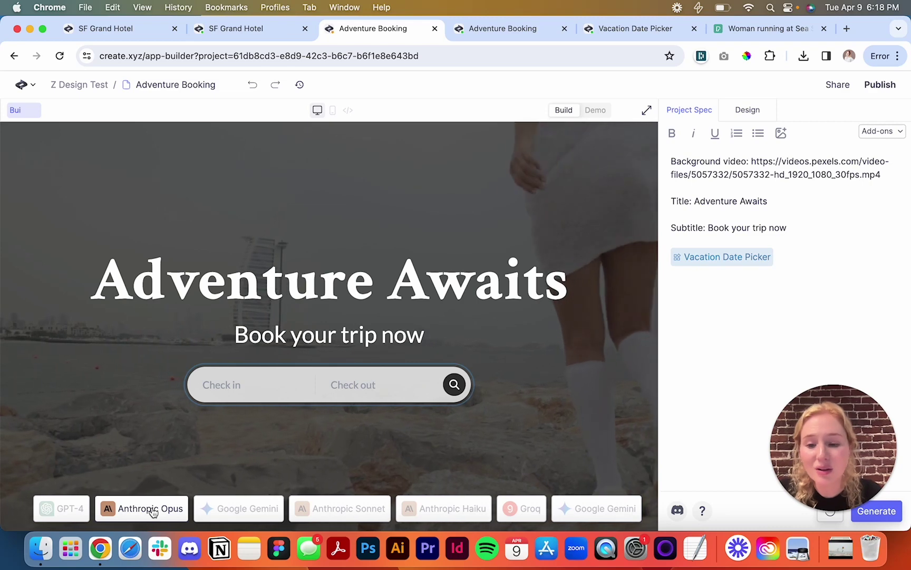
click(231, 513)
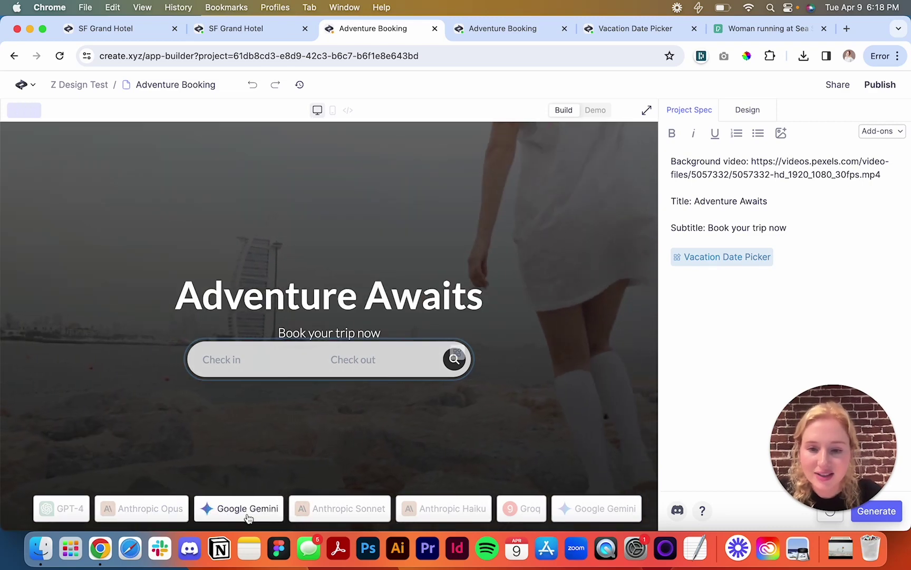
click(309, 509)
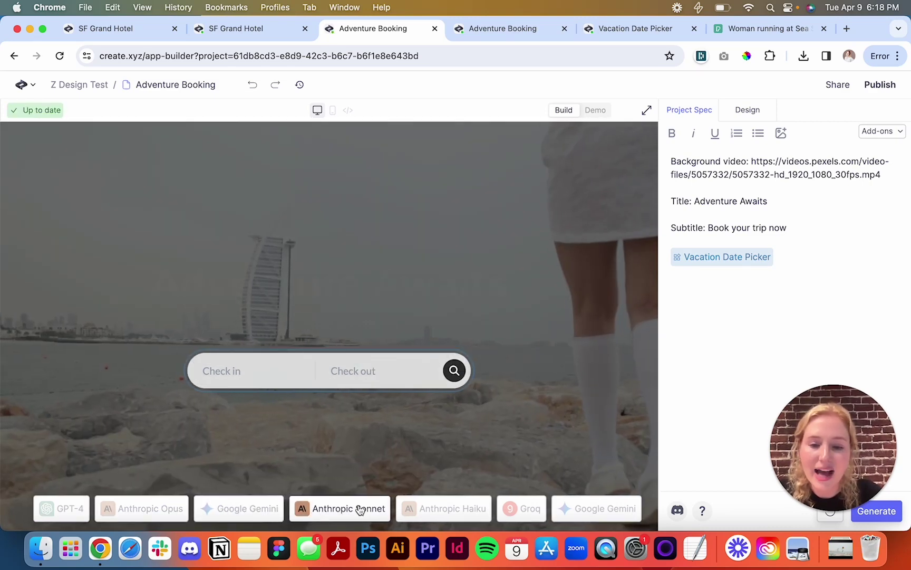
click(426, 509)
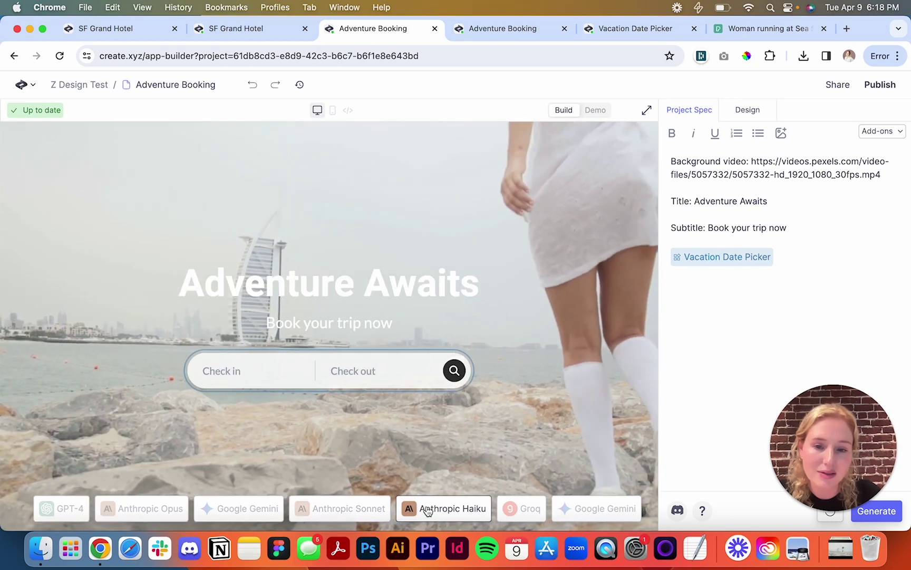
click(522, 509)
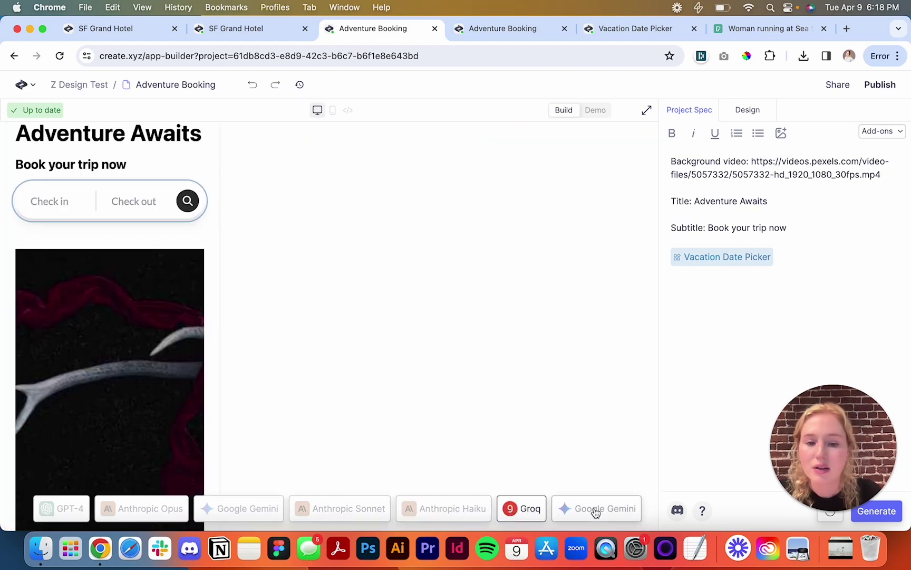
click(596, 510)
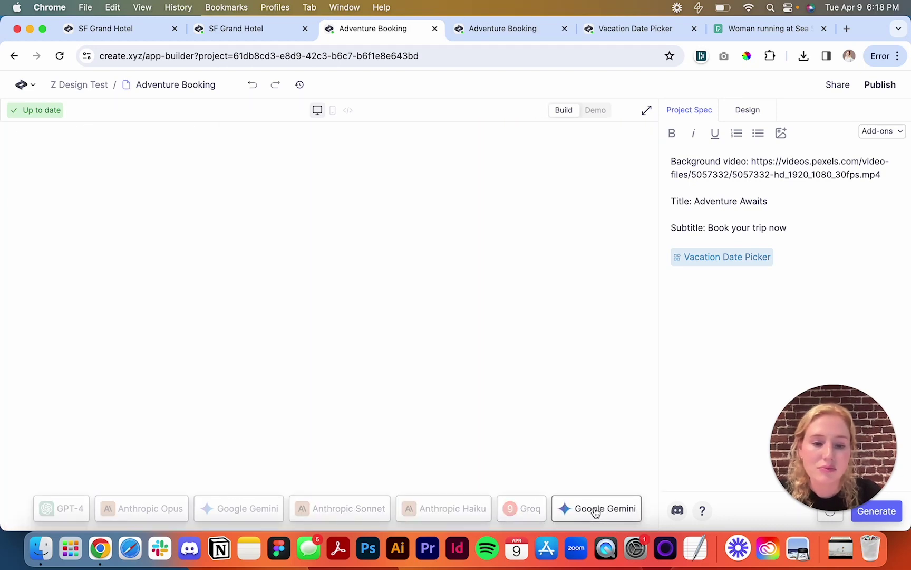
click(447, 518)
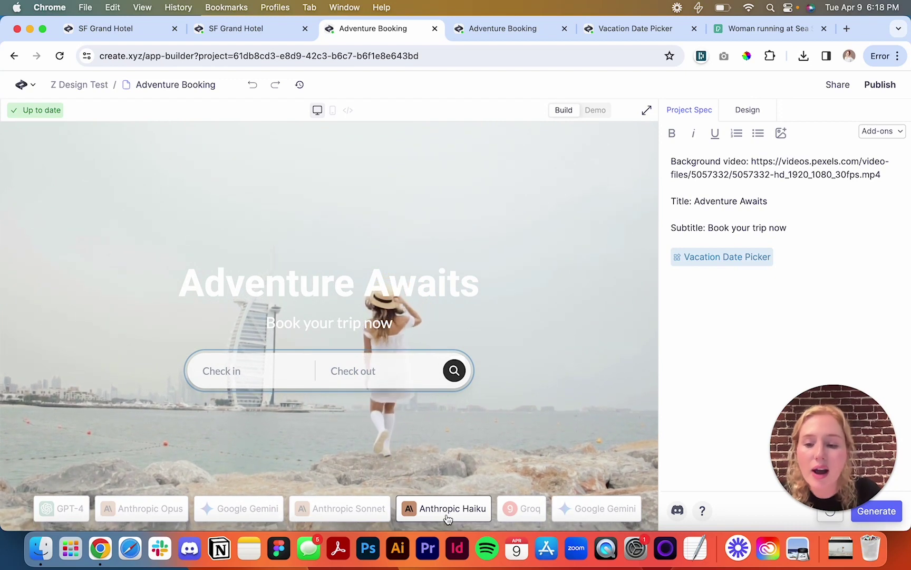
Step: Restyle the Adventure Awaits title in Italiana at size 100
double_click(446, 284)
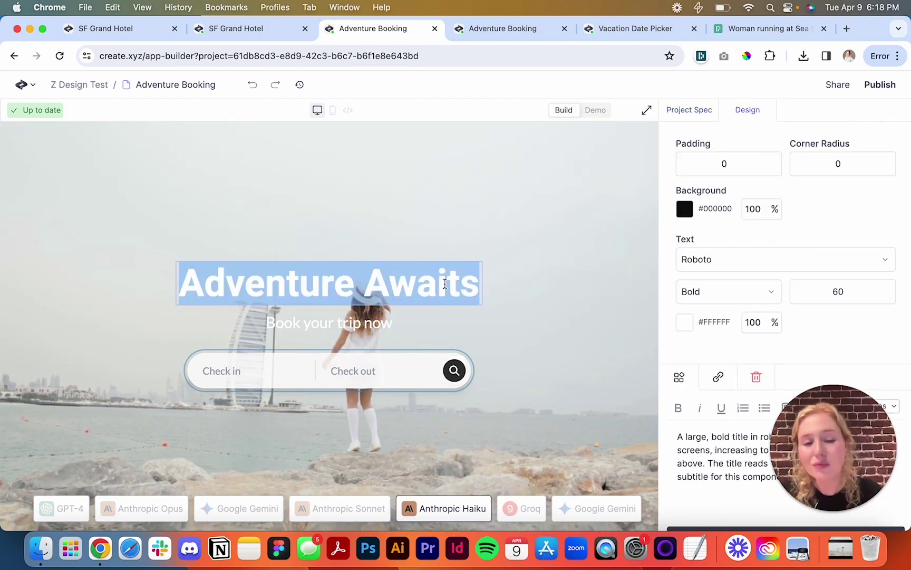
click(725, 268)
text(it)
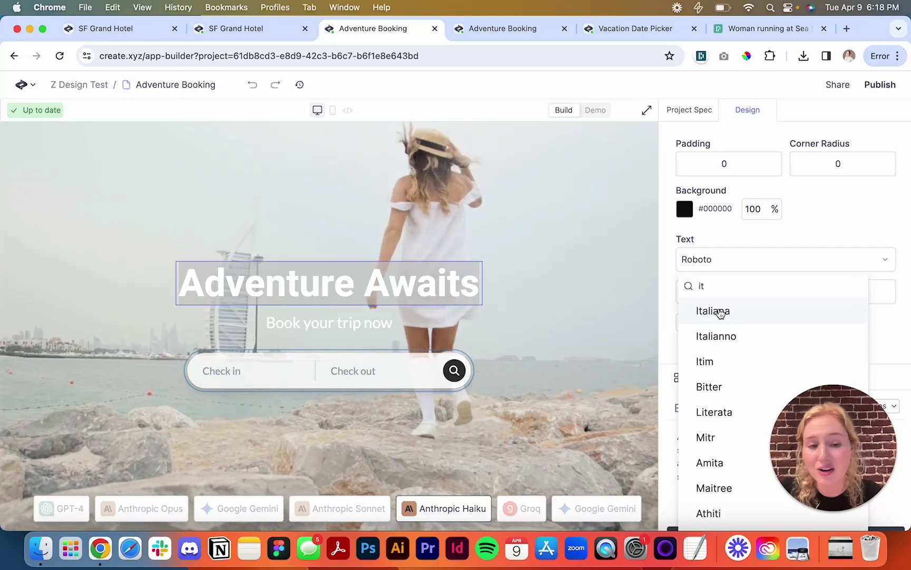
click(720, 312)
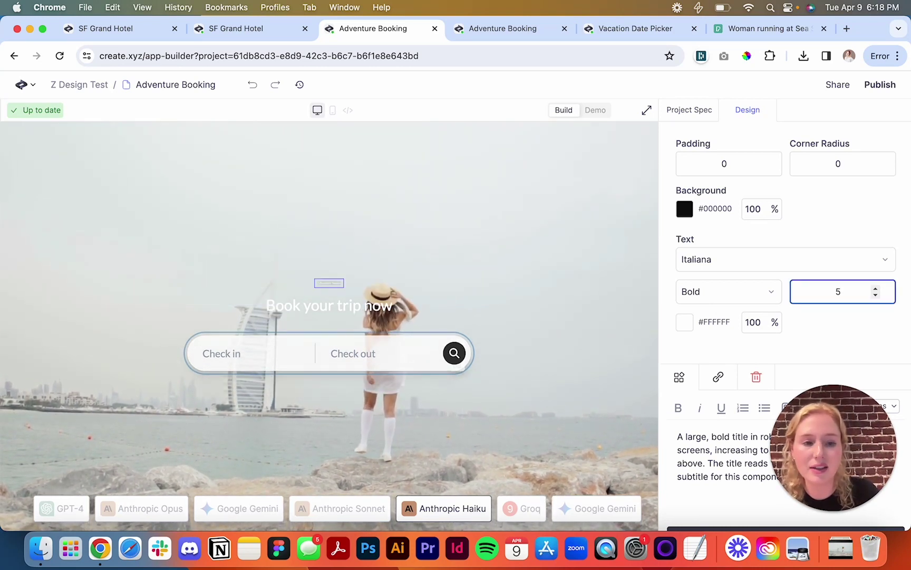
text(0)
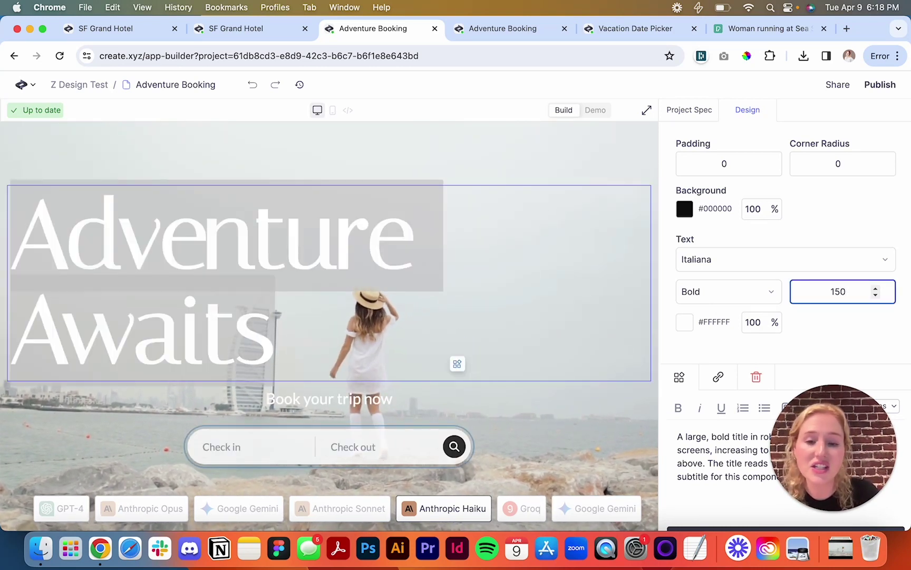
key(BackSpace)
text(0)
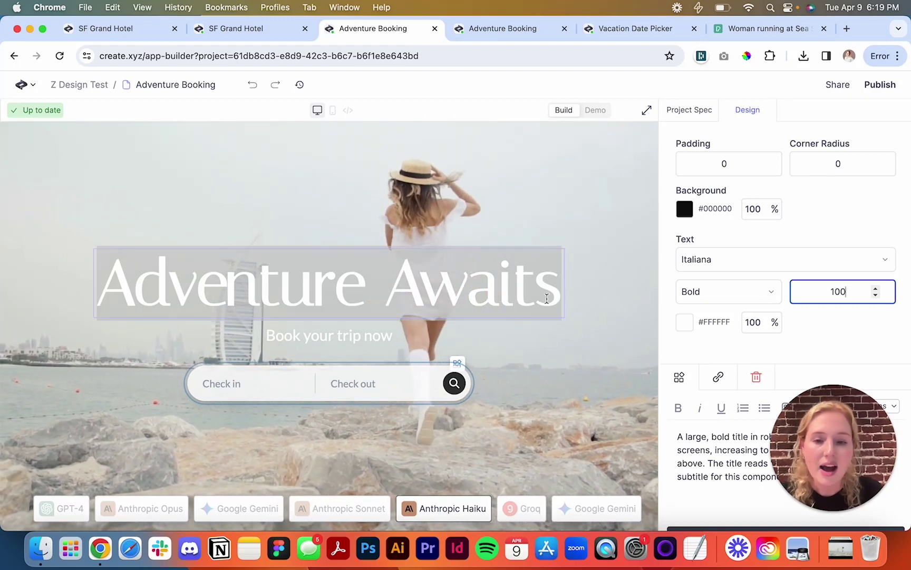
Step: Set the Book your trip now subtitle font to Lato after trying Krona One
double_click(373, 337)
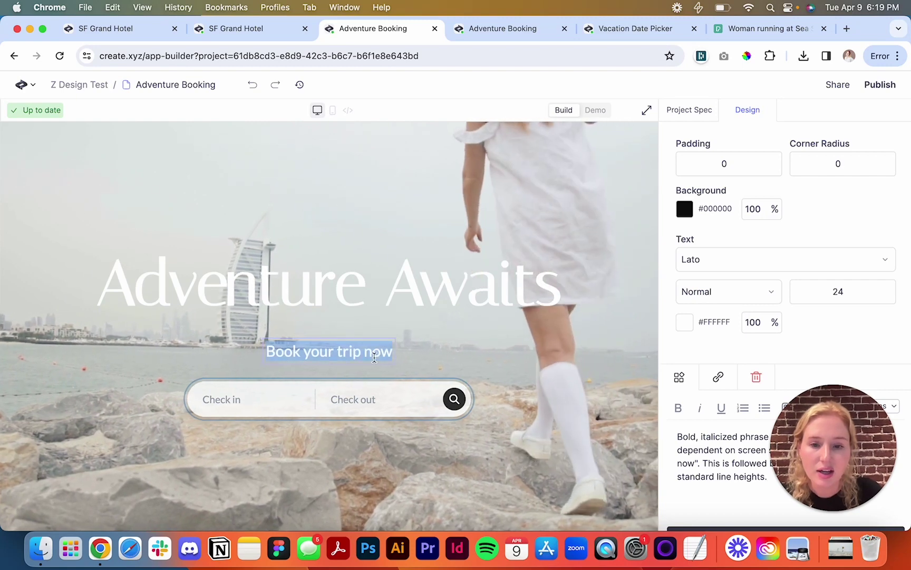
click(737, 262)
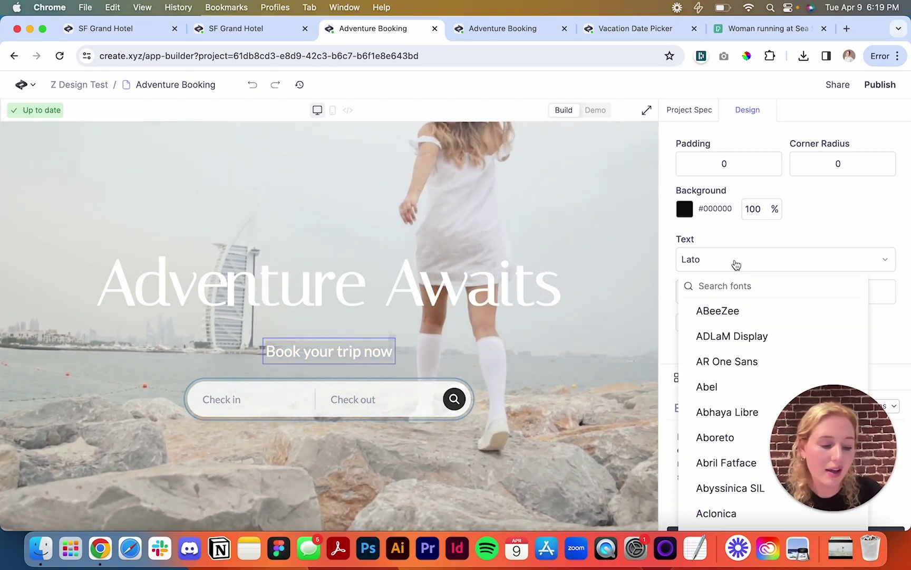
text(kro)
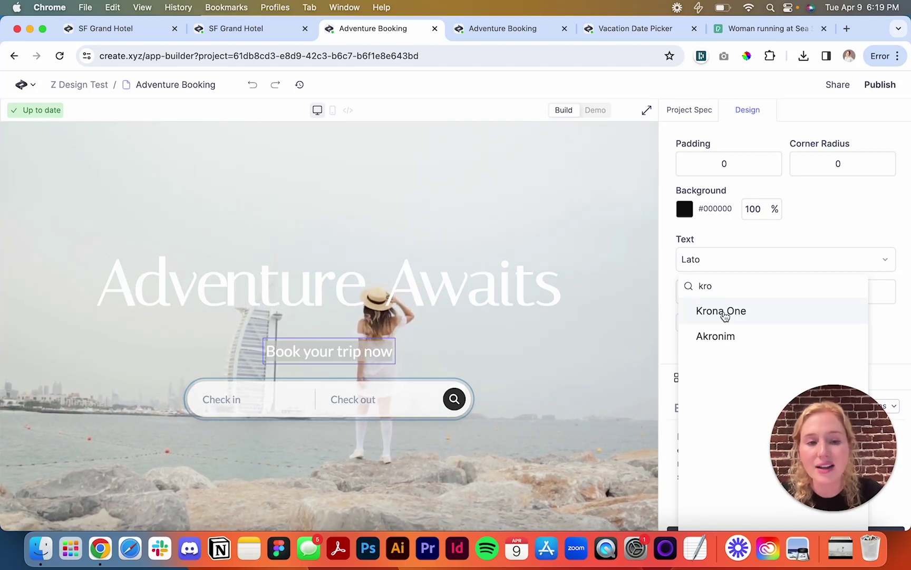
click(725, 316)
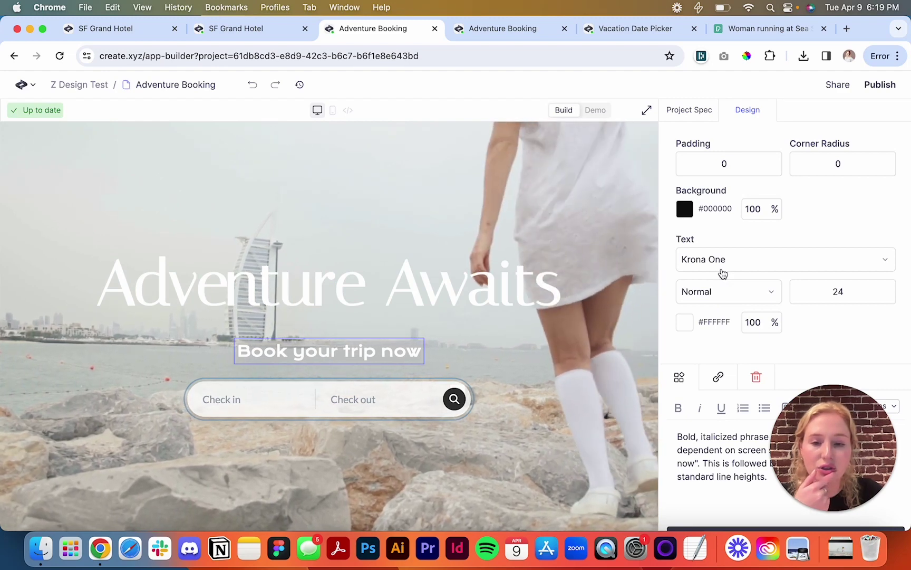
click(723, 270)
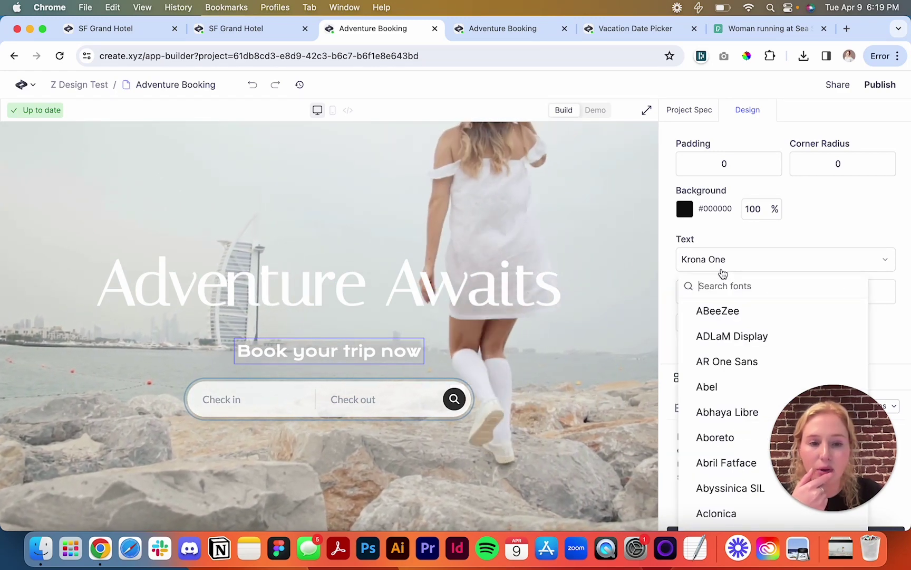
text(lato)
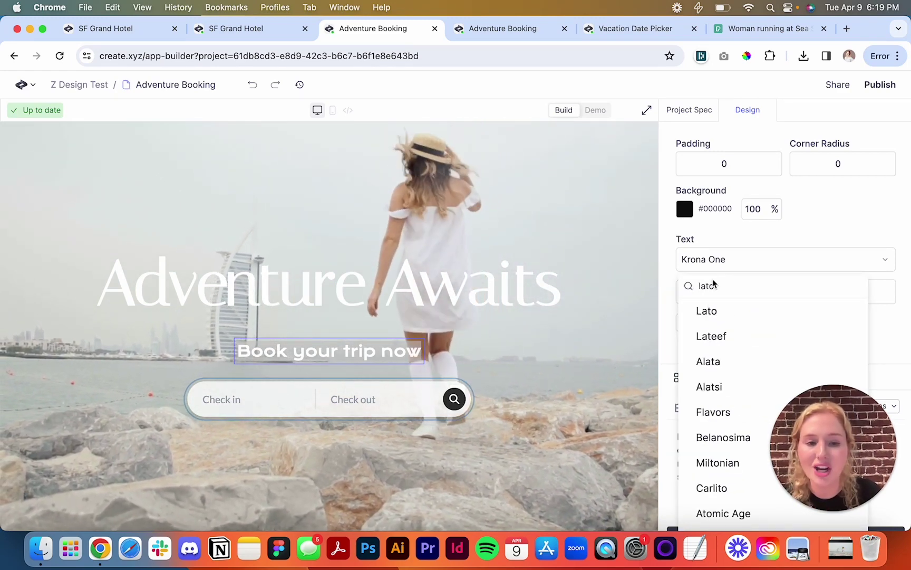
click(706, 311)
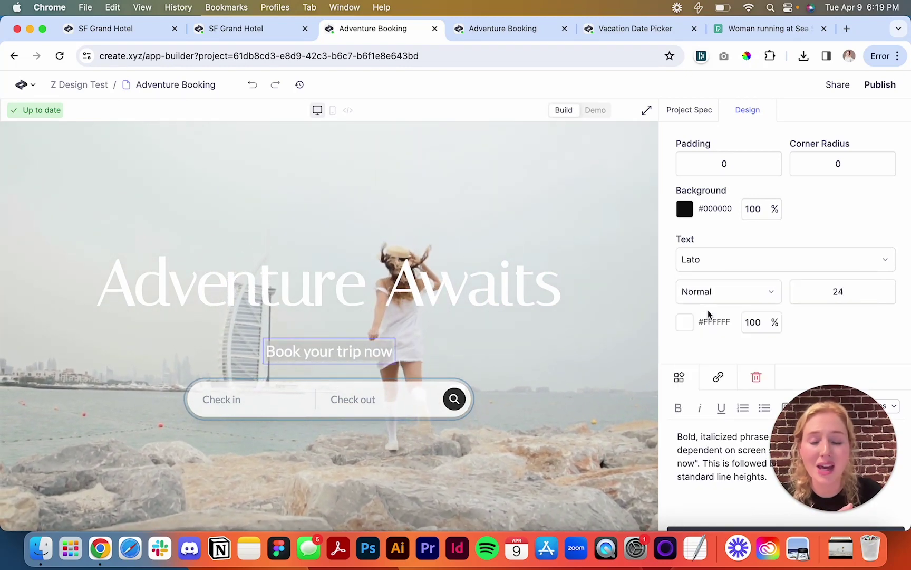
Step: Shrink the subtitle to size 20 and return to the project spec
click(875, 296)
click(875, 296)
click(876, 295)
click(875, 295)
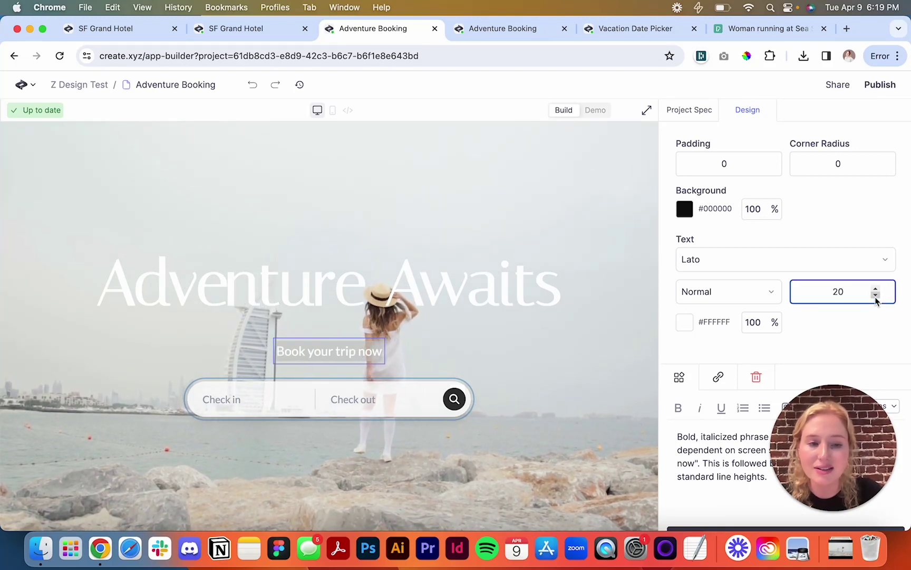
click(845, 337)
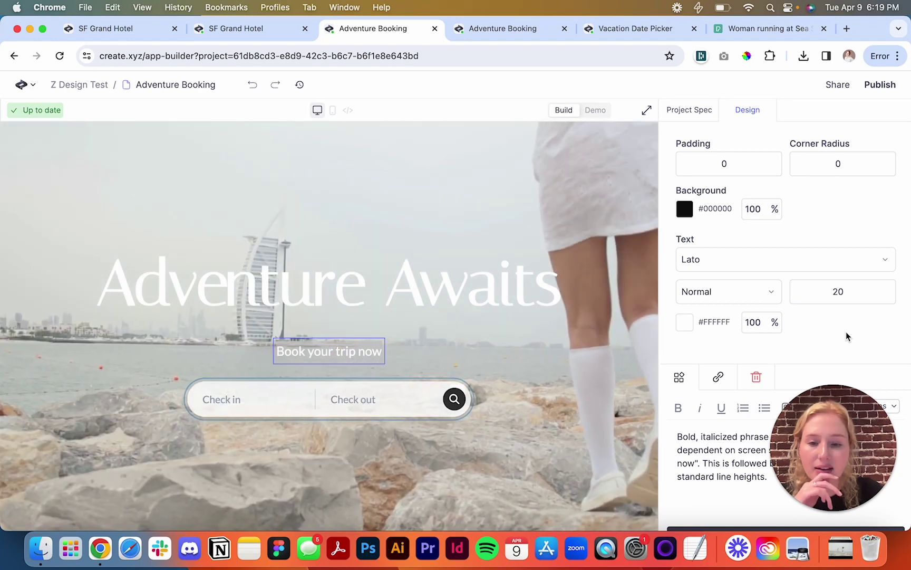
click(697, 112)
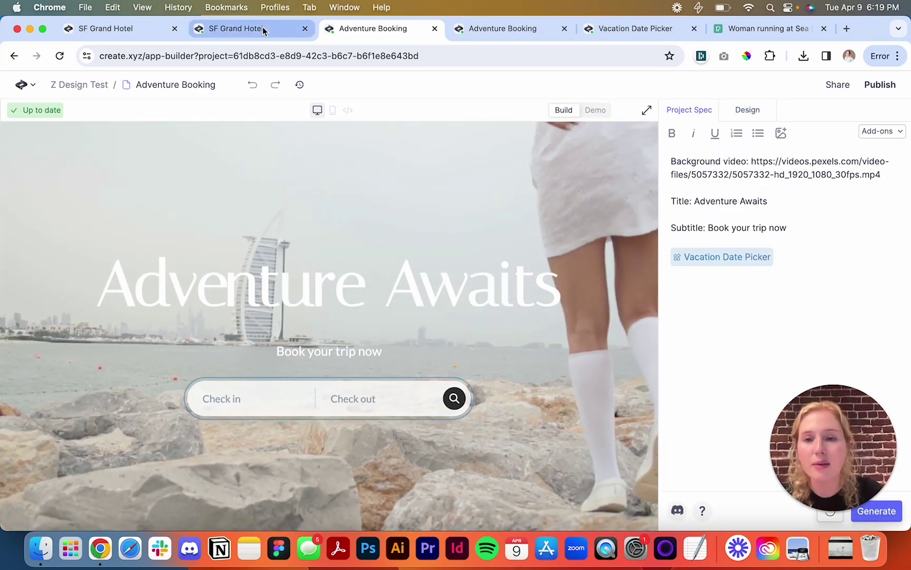
Step: Copy the '(add 10px kearning)' note from the SF Grand Hotel spec back into Adventure Booking
click(263, 27)
drag(855, 214, 854, 228)
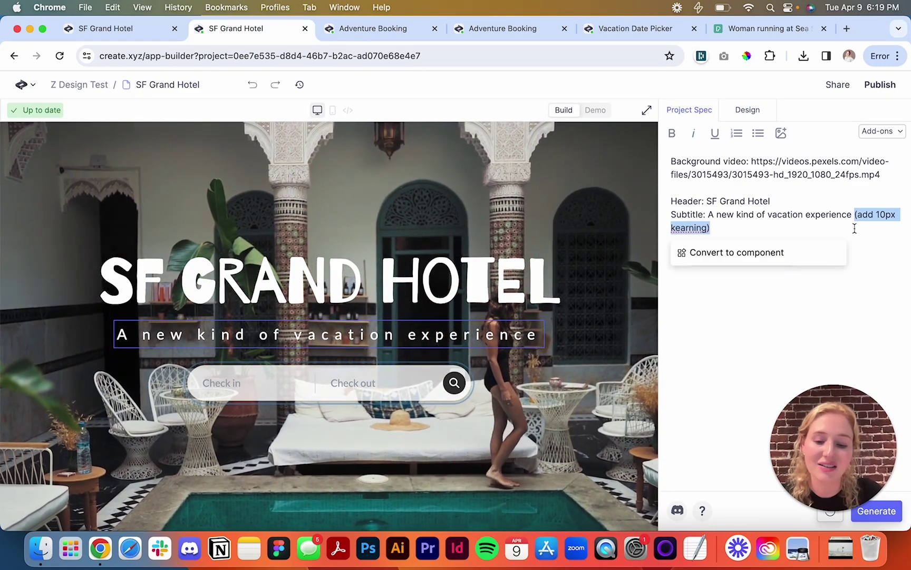
click(379, 31)
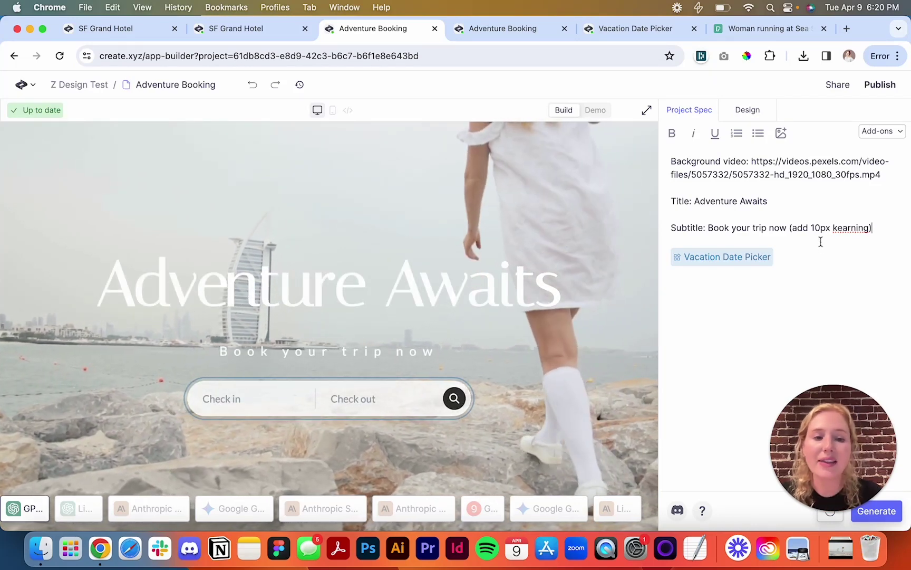
Step: Add '(all caps)' right after 'Subtitle' in the spec
click(704, 228)
text((all)
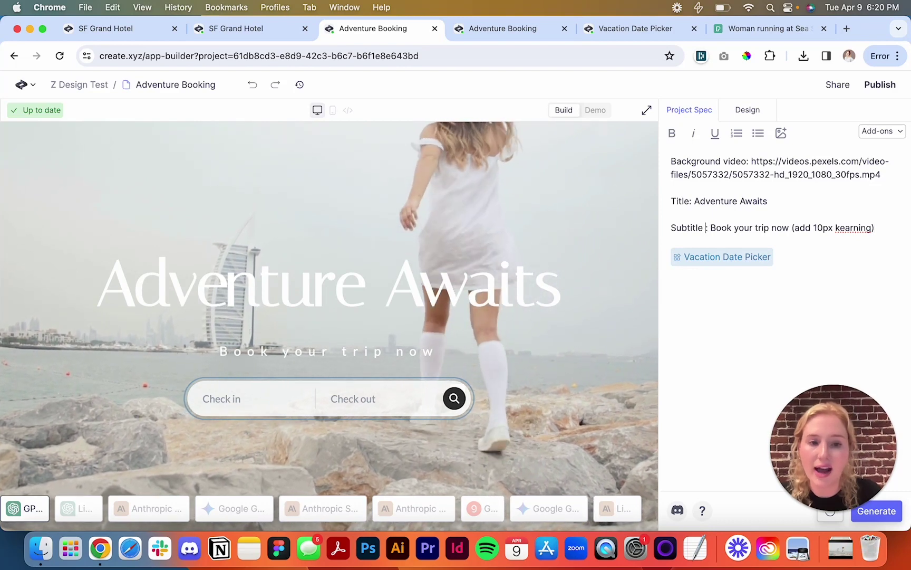
text( caps))
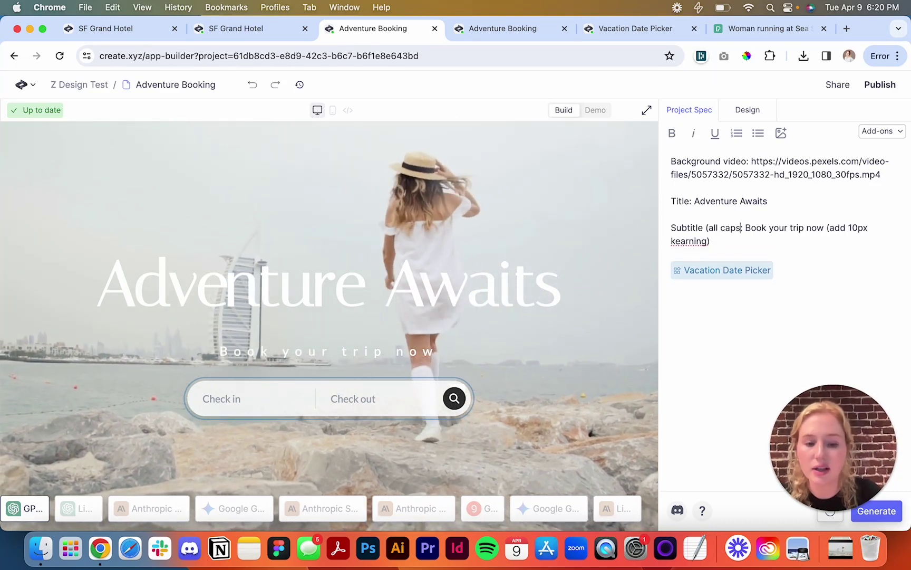